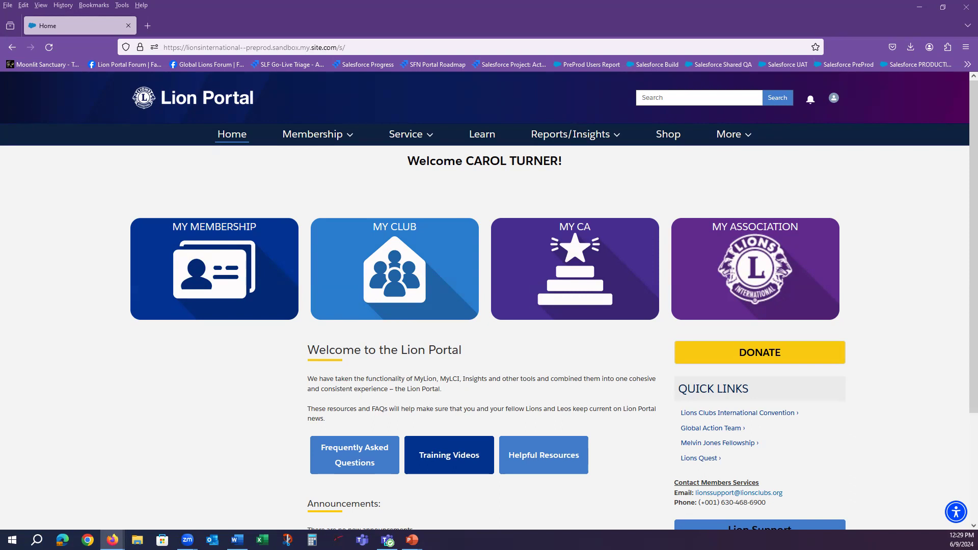
# Open the ARCOLA TEAM club's Account page from the MY CLUB tile on the home page.
pyautogui.click(407, 233)
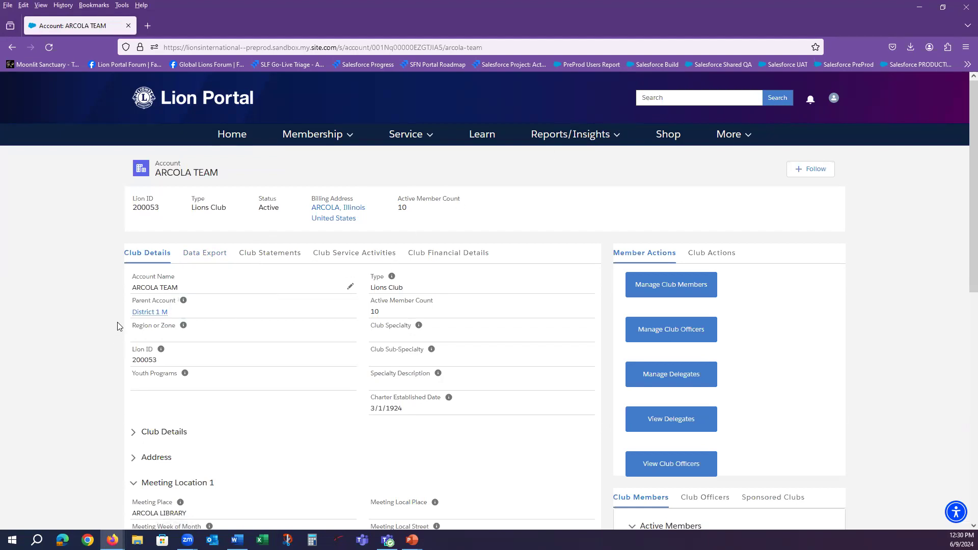
pyautogui.moveTo(138, 318)
# Show ARCOLA TEAM's Data Export section with the Member Contact, Officer Contact and Member Detail reports.
pyautogui.click(193, 257)
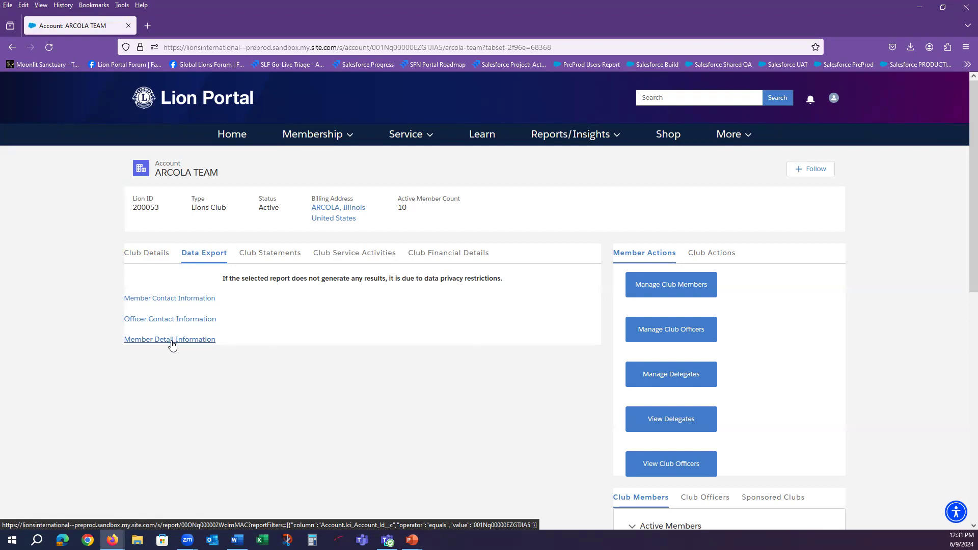
# Open the Member Contact Information report, showing 9 records, in a new tab.
pyautogui.click(172, 301)
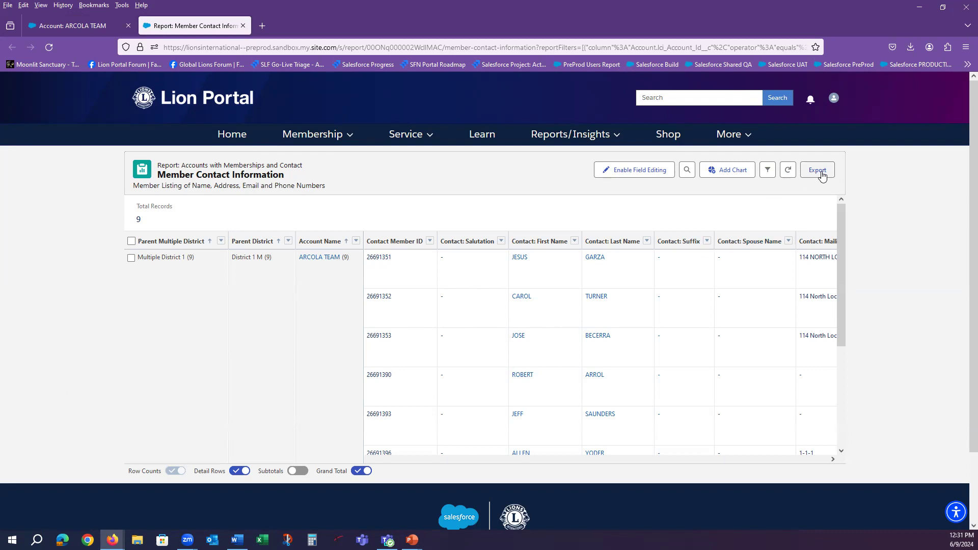
# Configure the report export as Details Only in Excel Format .xlsx.
pyautogui.click(821, 173)
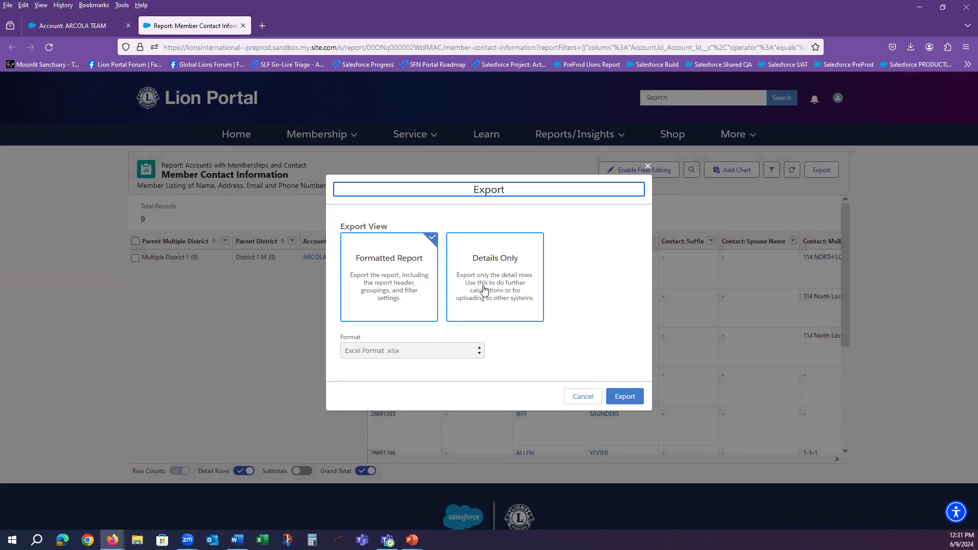
pyautogui.click(483, 290)
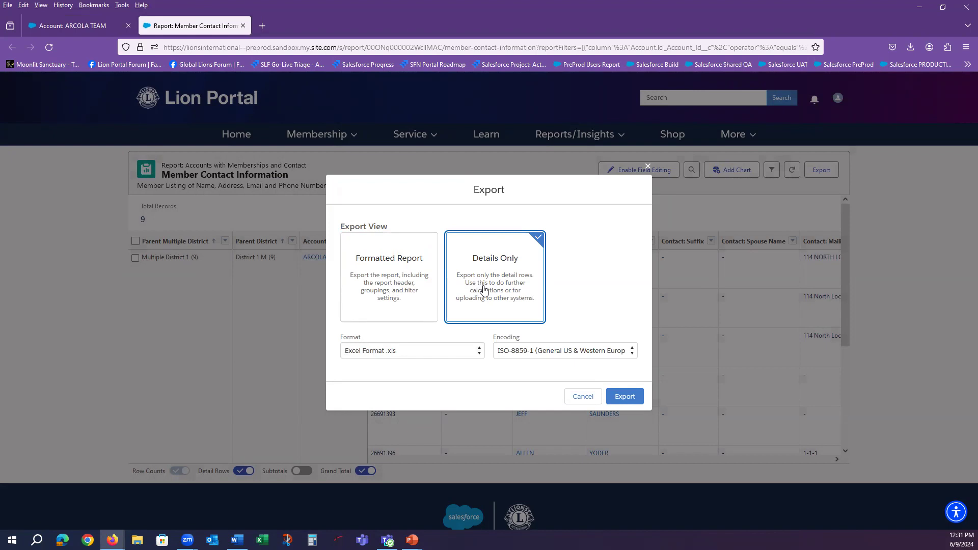
pyautogui.click(400, 287)
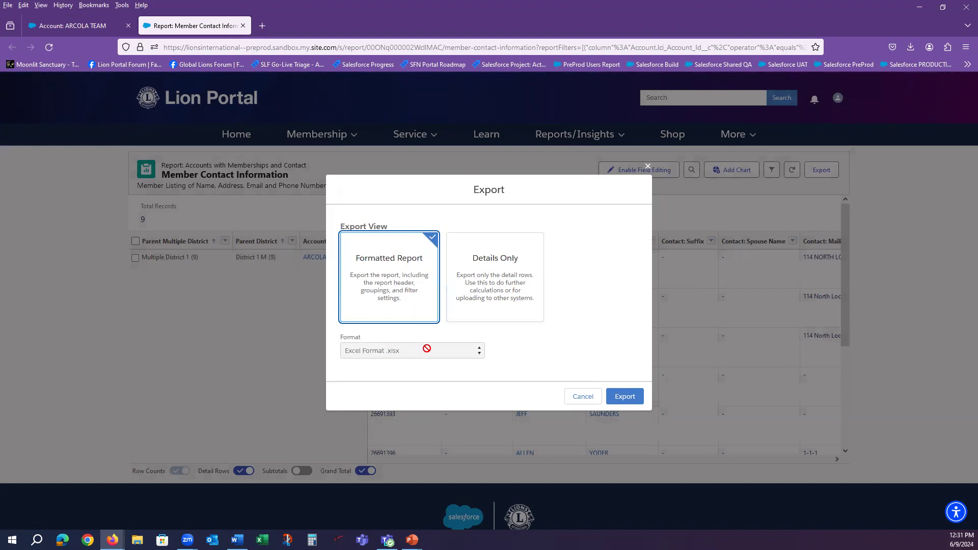
pyautogui.click(481, 295)
pyautogui.click(459, 352)
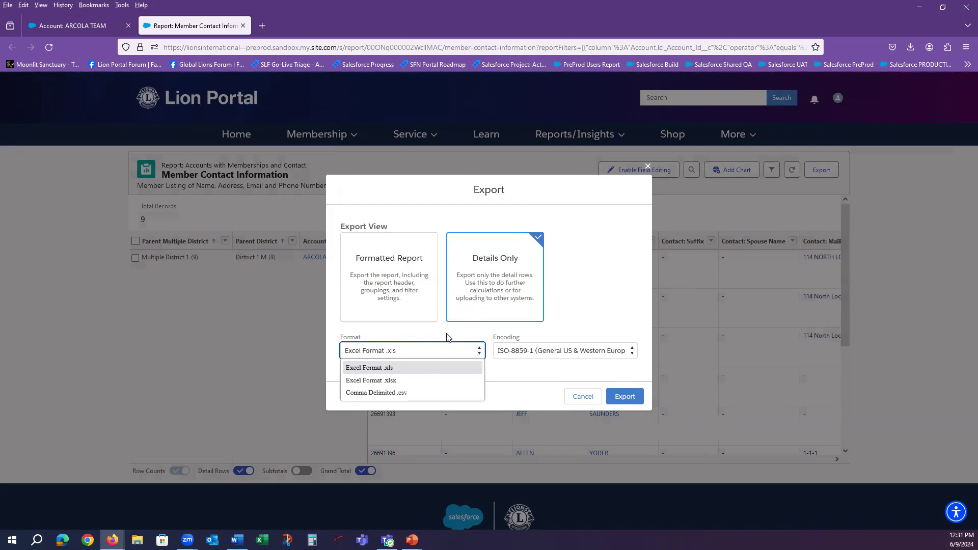
pyautogui.click(382, 380)
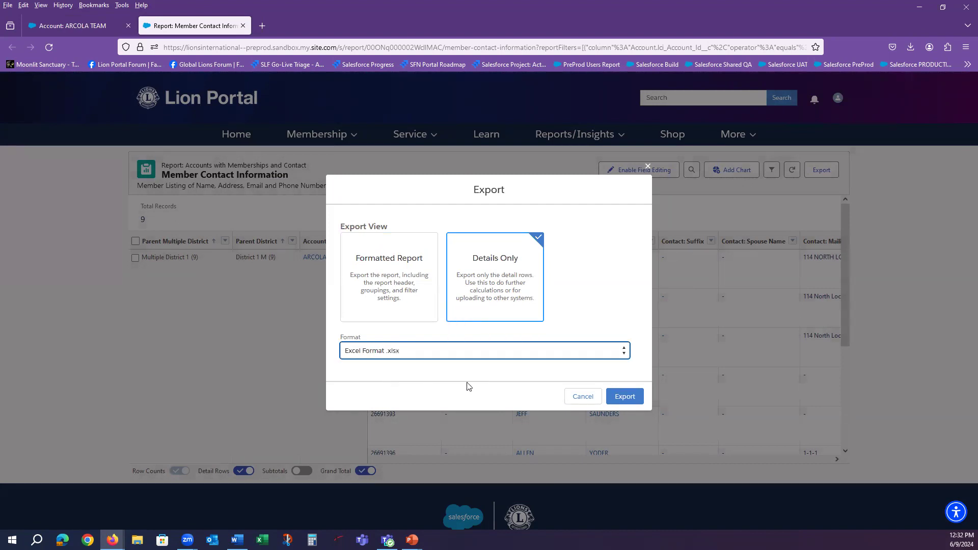
pyautogui.click(623, 403)
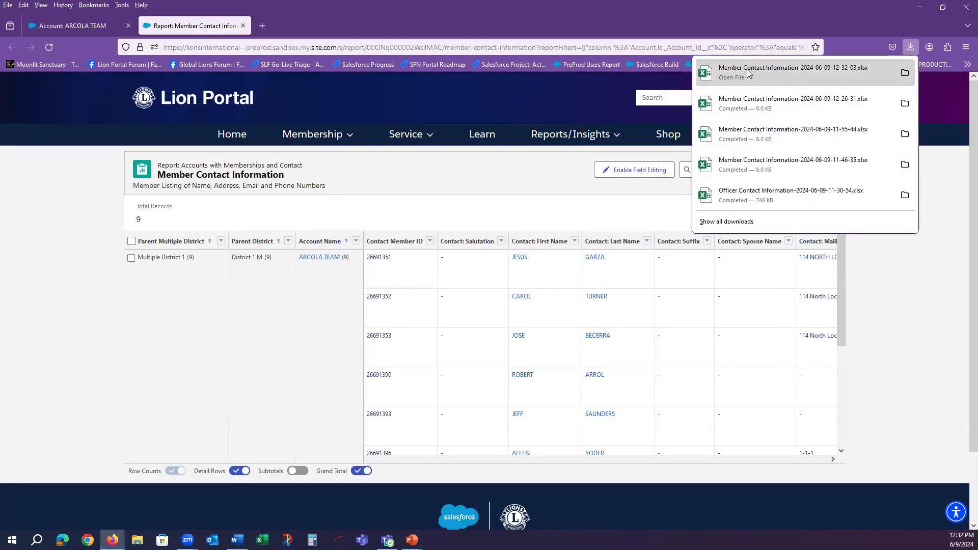
pyautogui.click(758, 70)
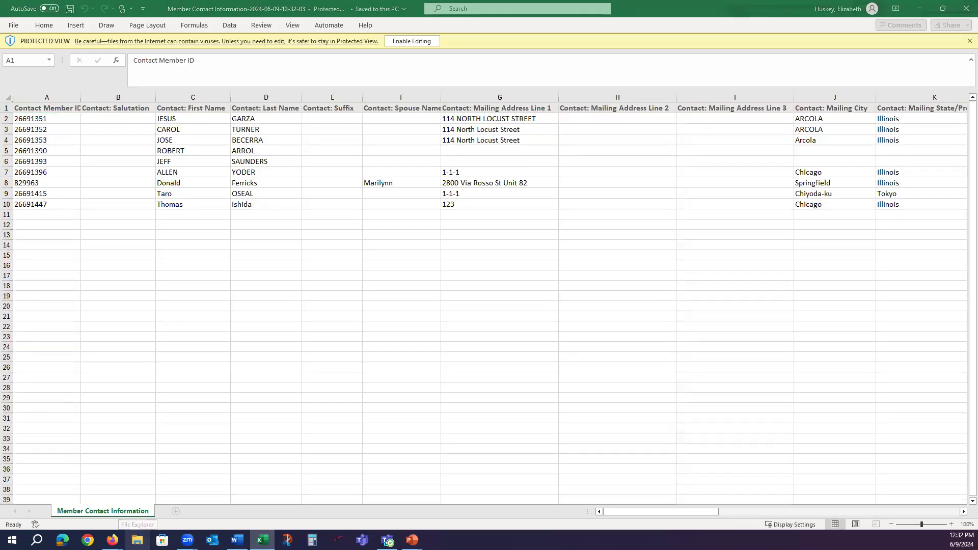
pyautogui.click(137, 540)
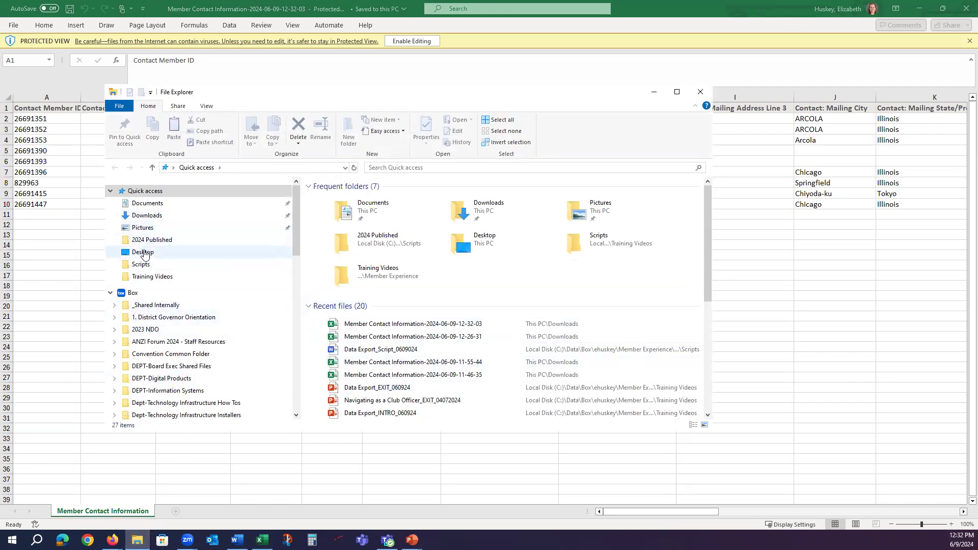
# Check the Downloads folder for the exported Member Contact Information files, then close File Explorer.
pyautogui.click(152, 215)
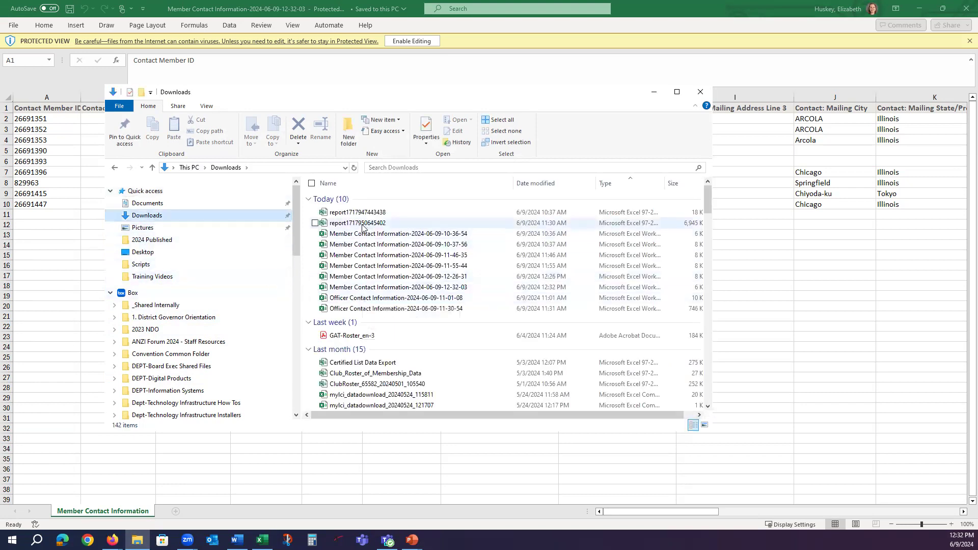
pyautogui.click(700, 92)
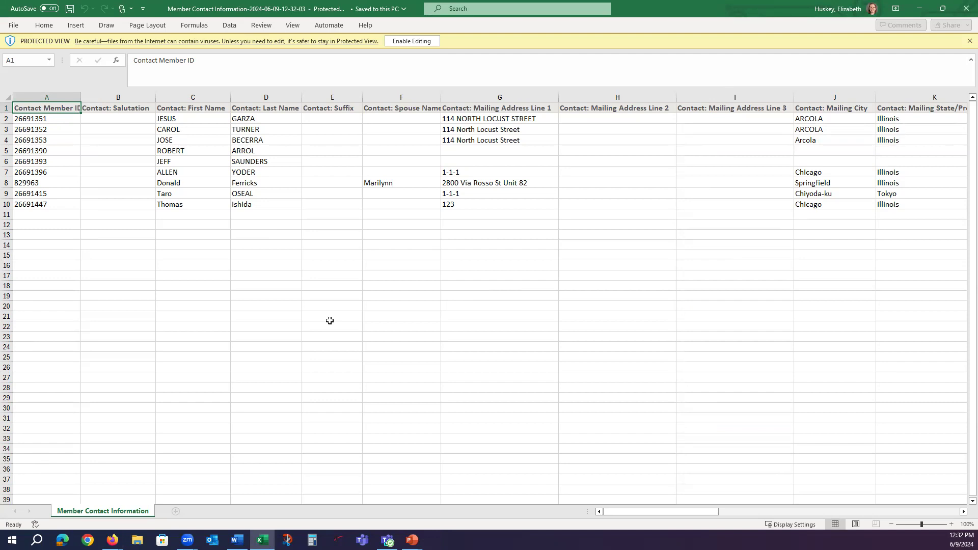
# Close the Excel workbook and then the Member Contact Information report tab.
pyautogui.click(965, 11)
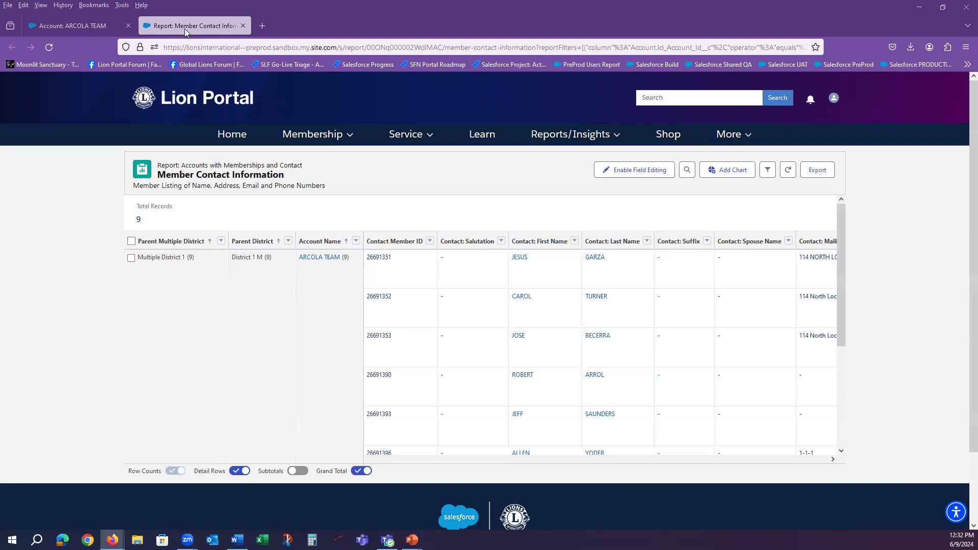
pyautogui.click(91, 29)
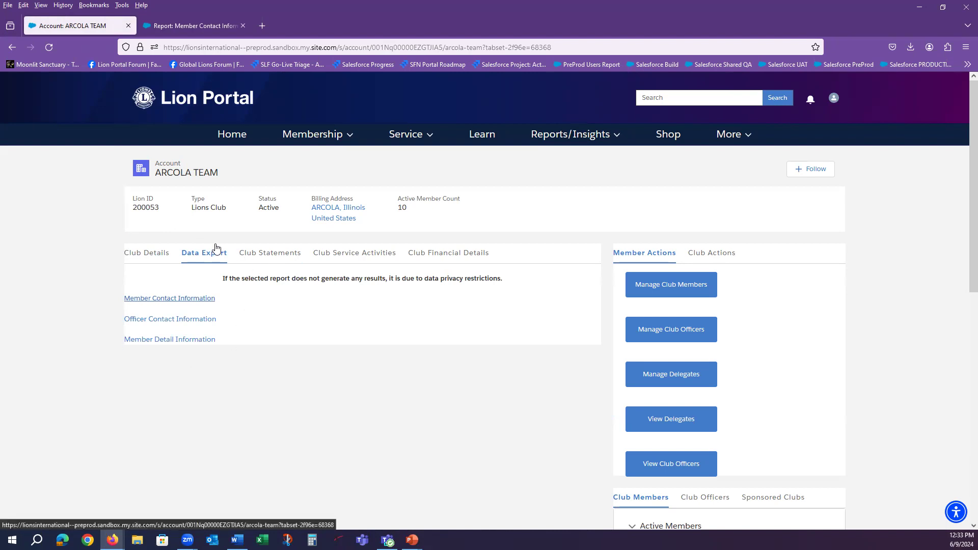
pyautogui.click(214, 26)
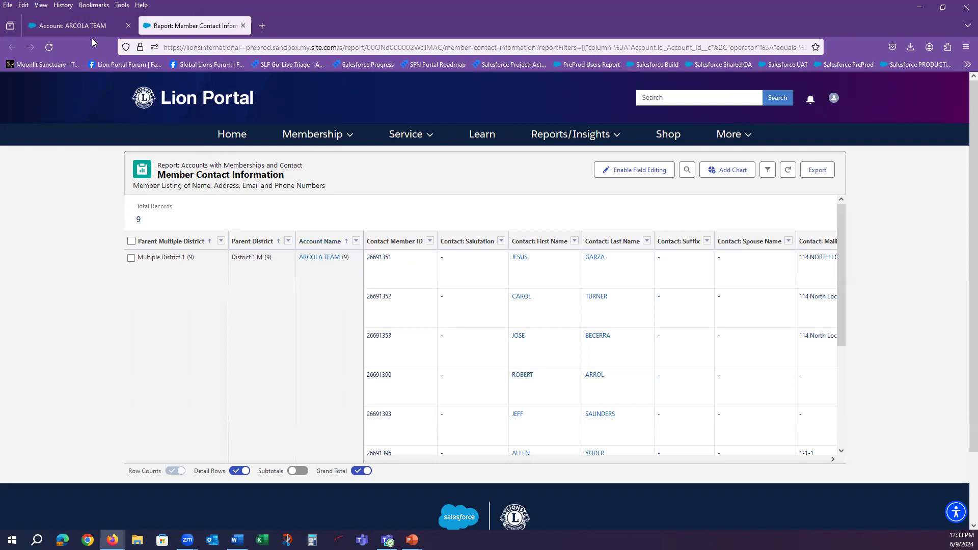
pyautogui.click(88, 26)
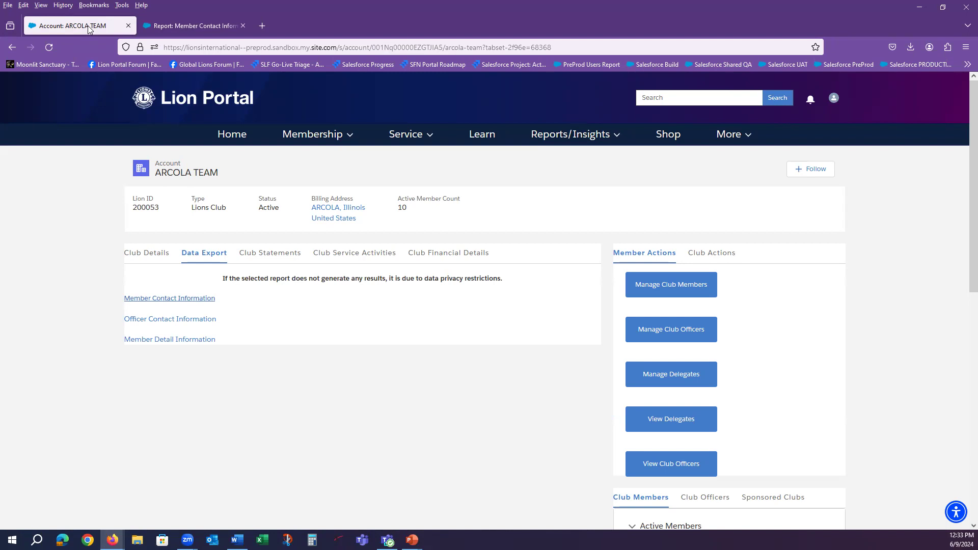
pyautogui.click(214, 26)
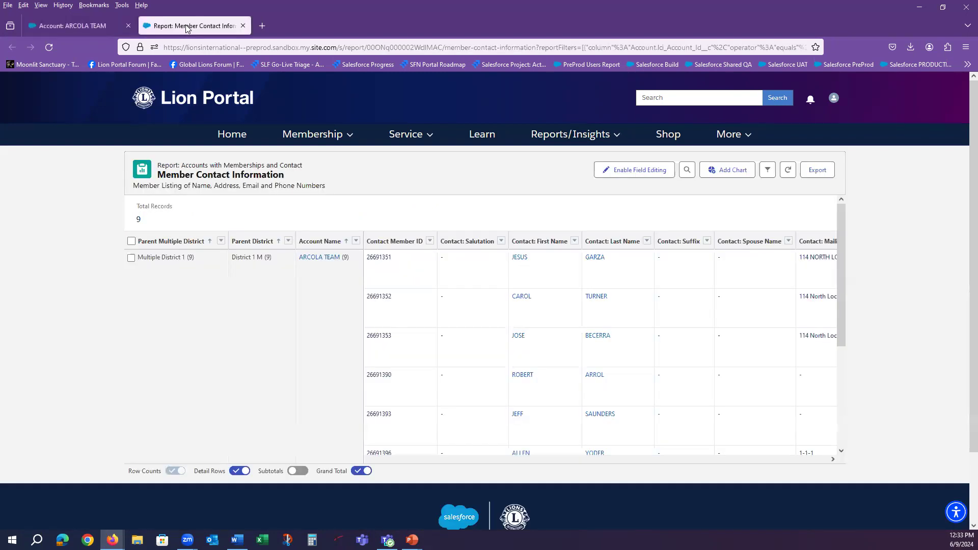
pyautogui.click(243, 26)
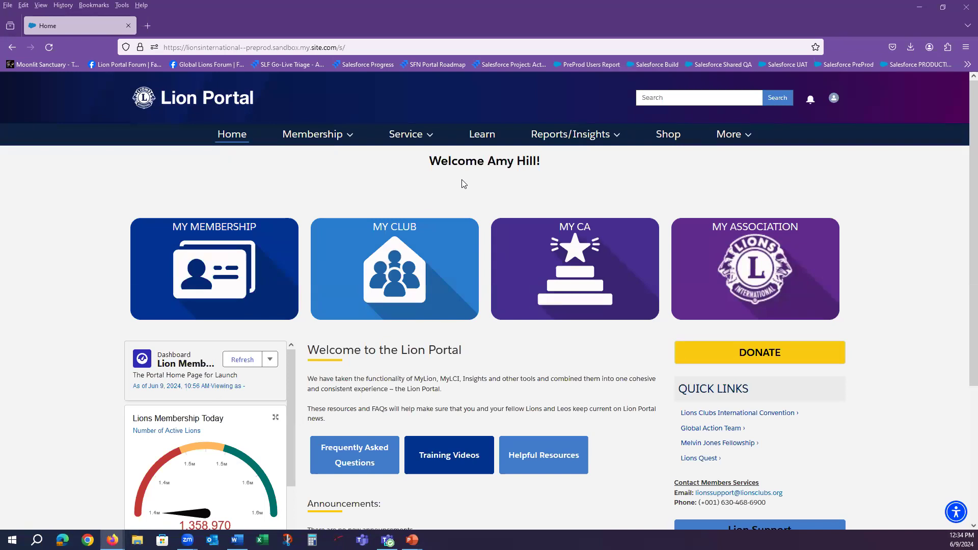
# Search 'district 1 m', open the District 1 M account, and show its Data Export reports.
pyautogui.click(653, 96)
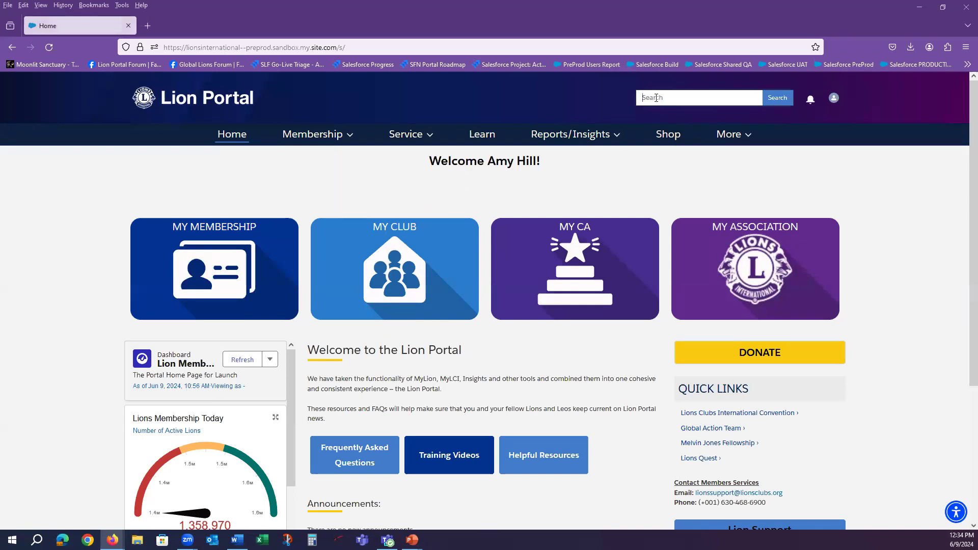
pyautogui.write('dist')
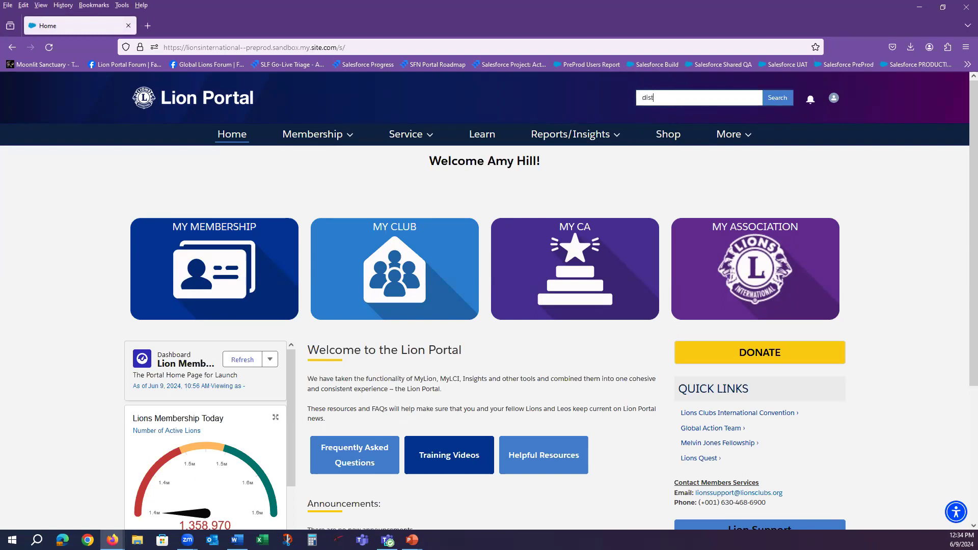
pyautogui.write('rict 1')
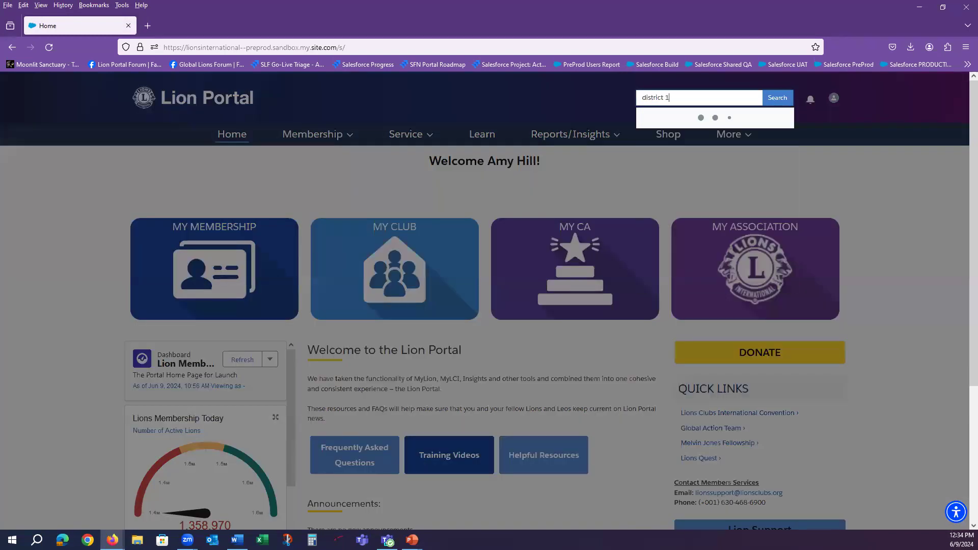
pyautogui.write(' m')
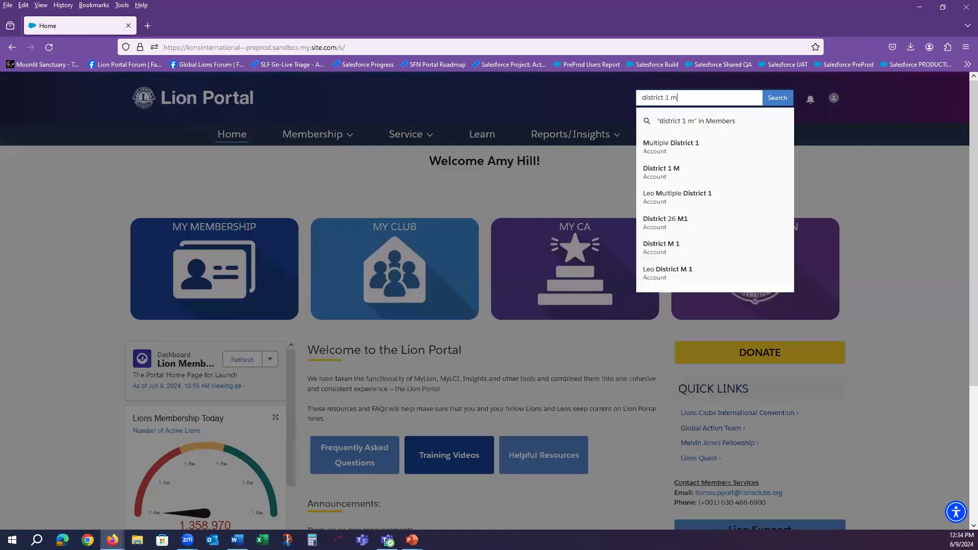
pyautogui.click(667, 172)
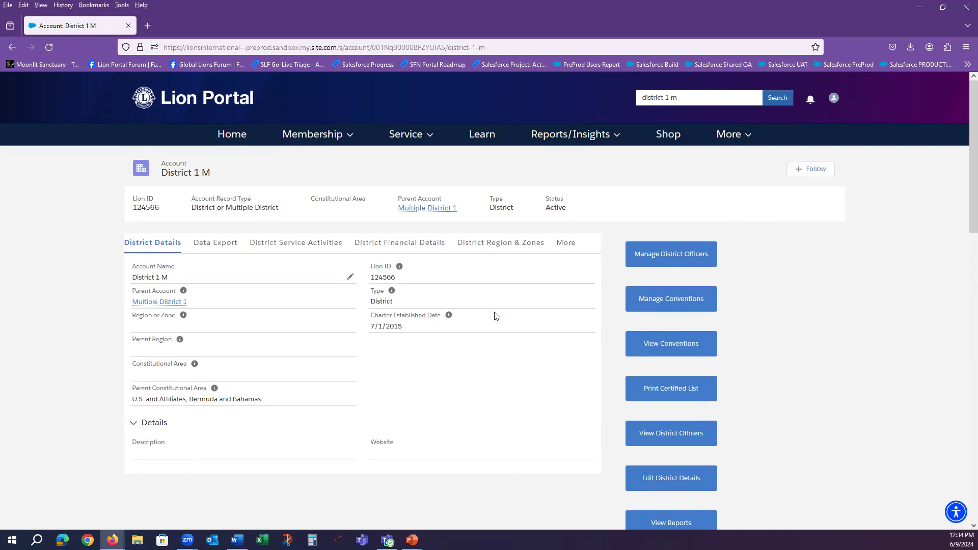
pyautogui.click(213, 248)
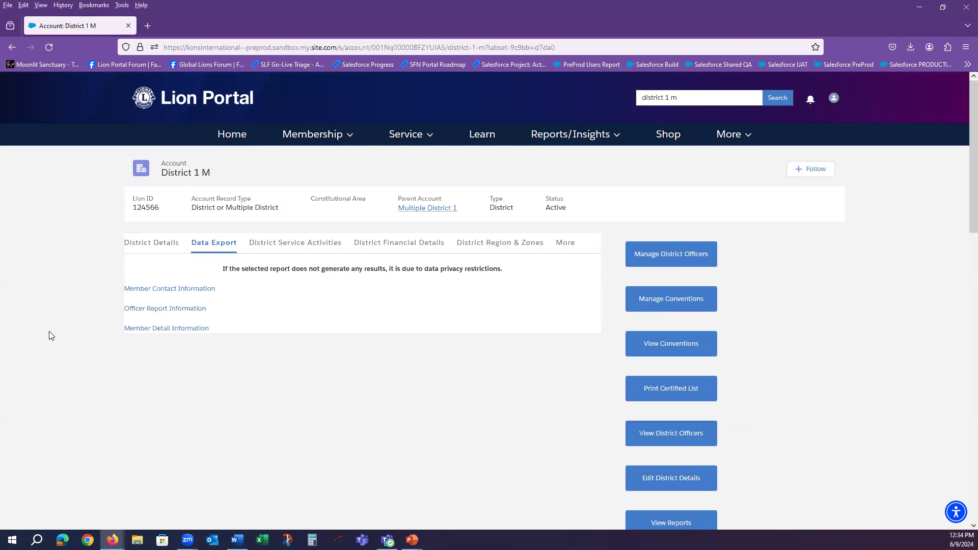
pyautogui.click(161, 290)
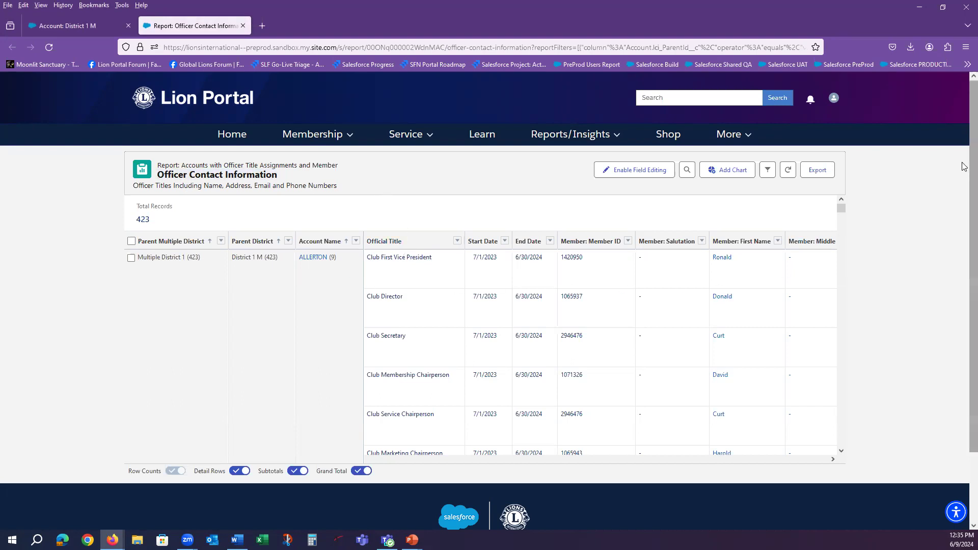
pyautogui.scroll(-1, 964, 178)
pyautogui.scroll(-2, 964, 178)
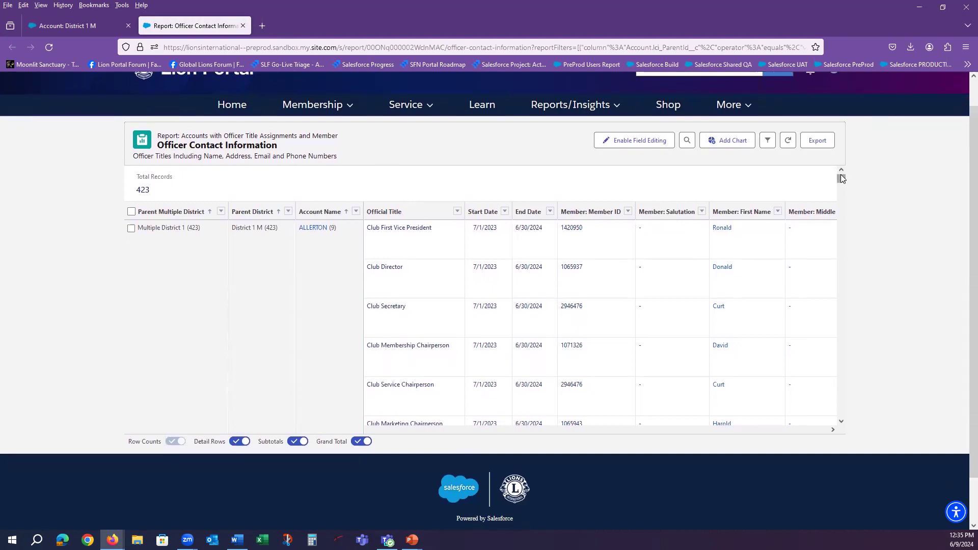
pyautogui.moveTo(840, 180); pyautogui.dragTo(849, 153)
pyautogui.scroll(1, 889, 219)
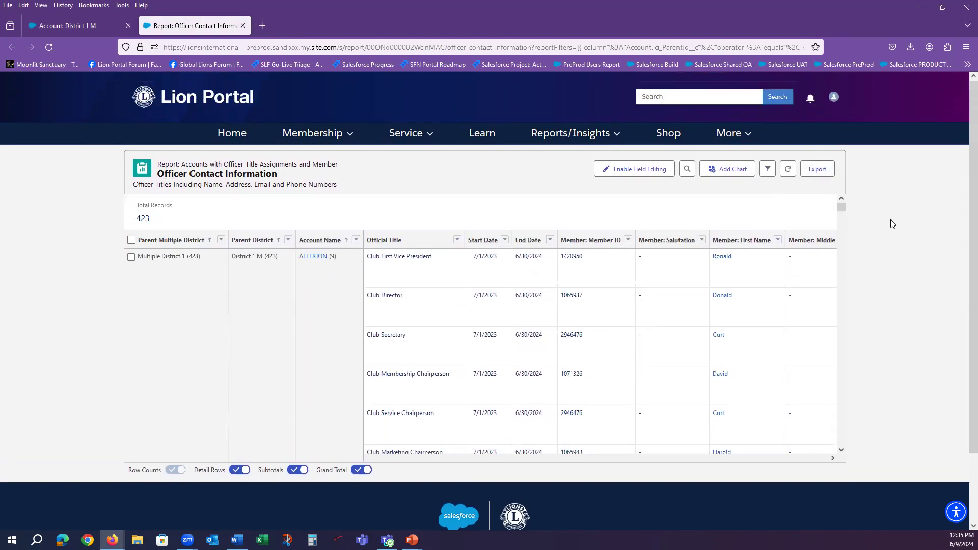
# Remove 'active' from the OTA Status filter and apply it, leaving only pending officers (11 records).
pyautogui.click(768, 172)
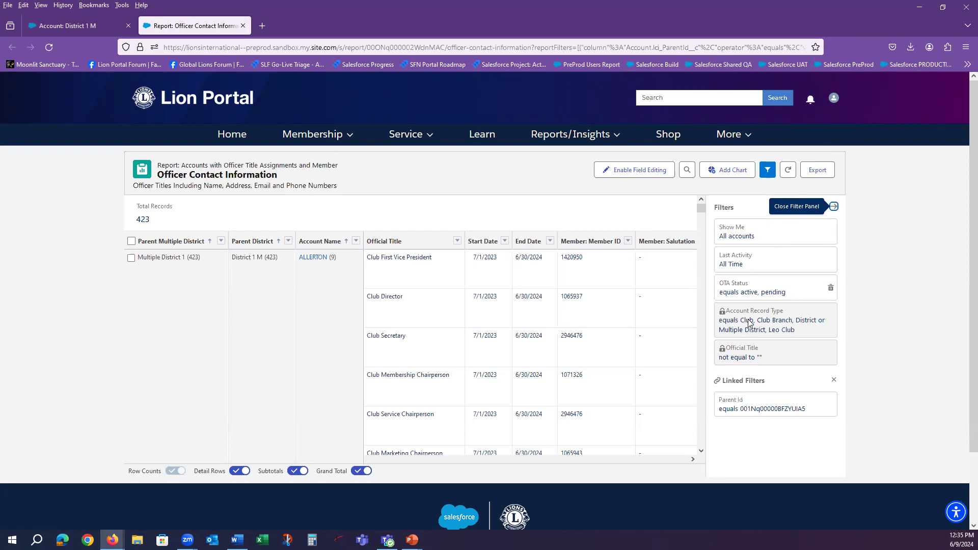
pyautogui.click(730, 290)
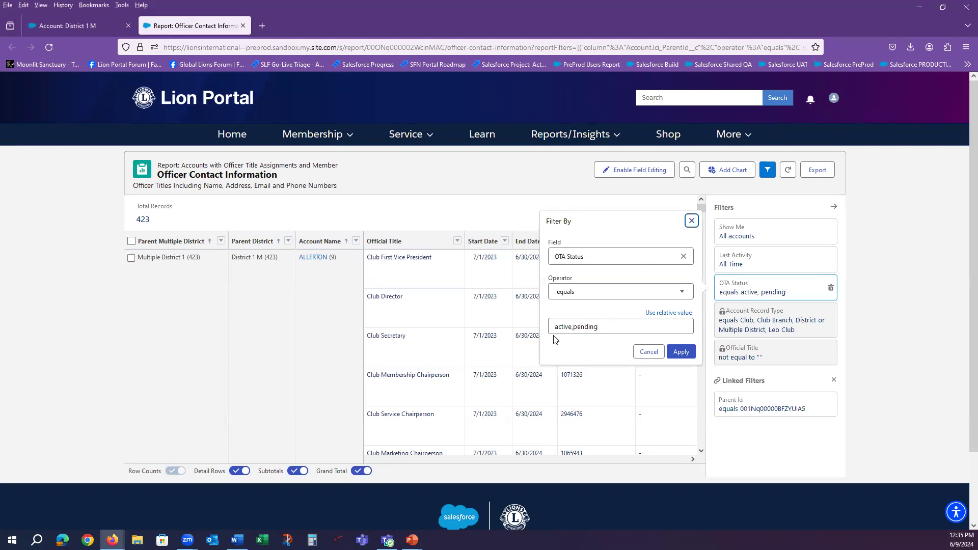
pyautogui.moveTo(574, 327); pyautogui.dragTo(555, 327)
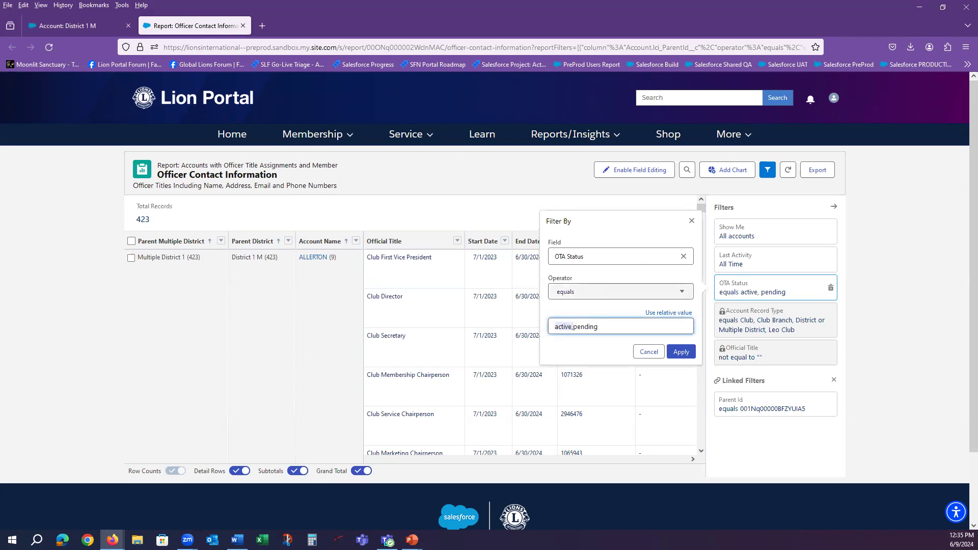
pyautogui.press('BackSpace')
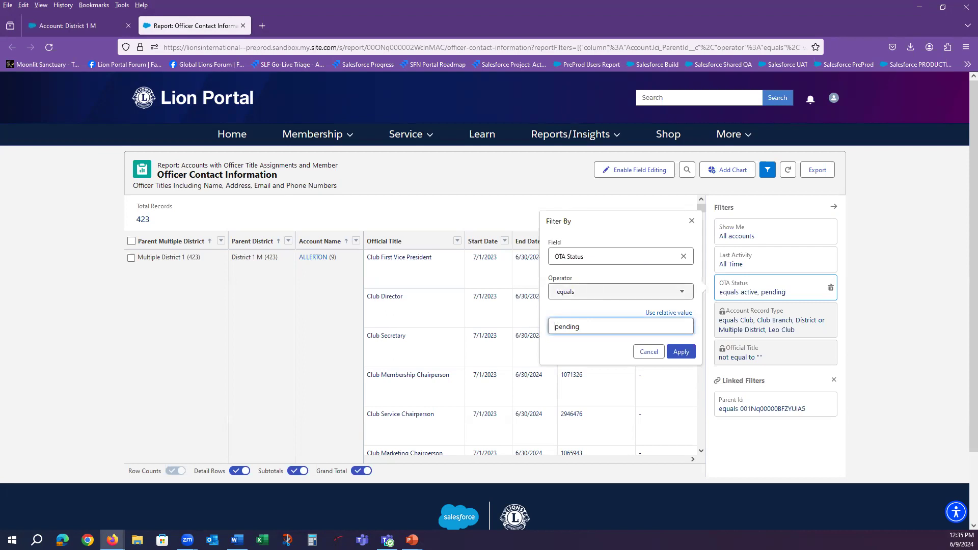
pyautogui.click(685, 351)
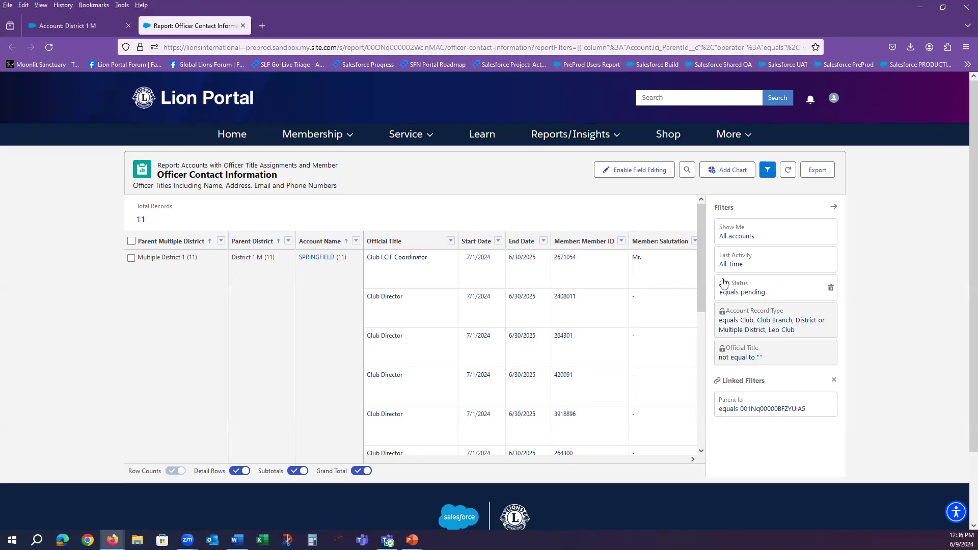
# Add 'active,' back to the OTA Status filter, apply it, and close the District 1 M report tab.
pyautogui.click(736, 287)
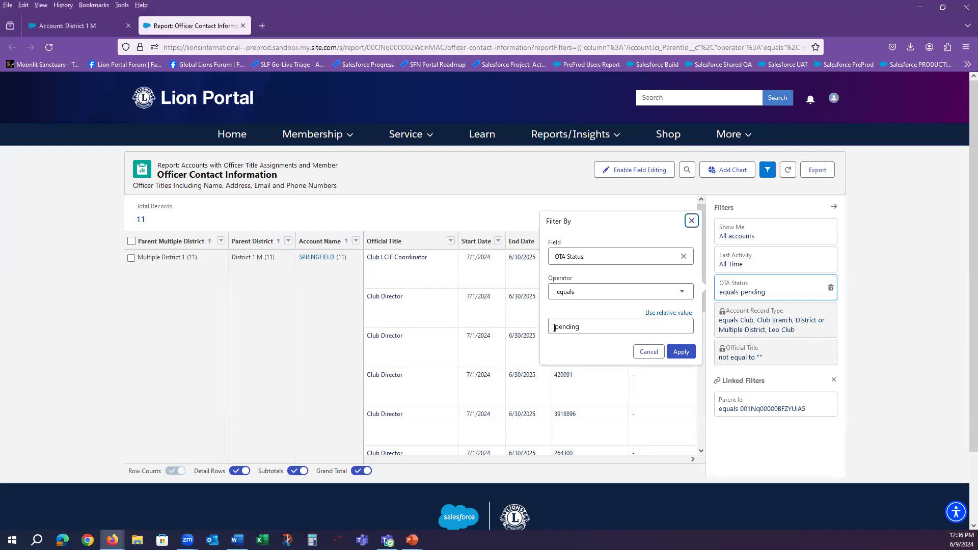
pyautogui.click(554, 325)
pyautogui.write('active,')
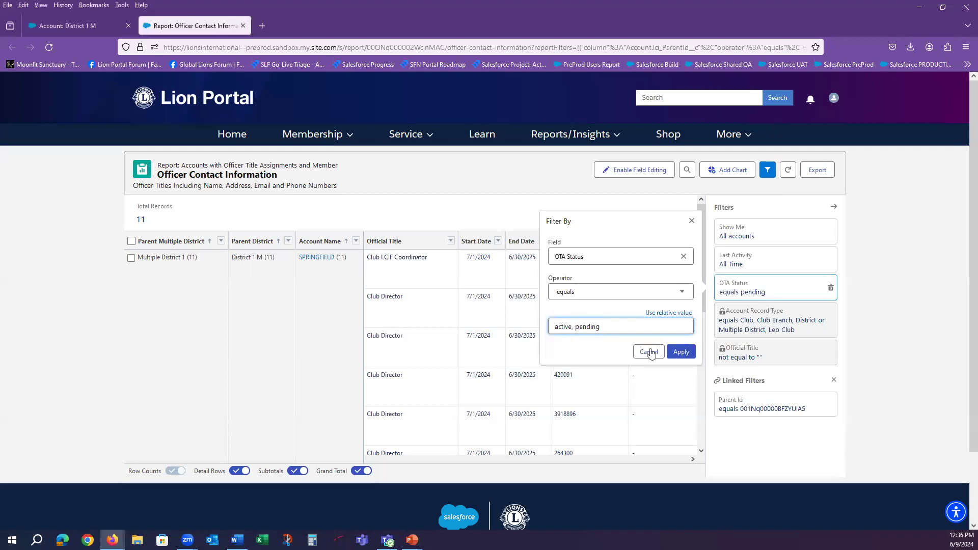
pyautogui.click(680, 351)
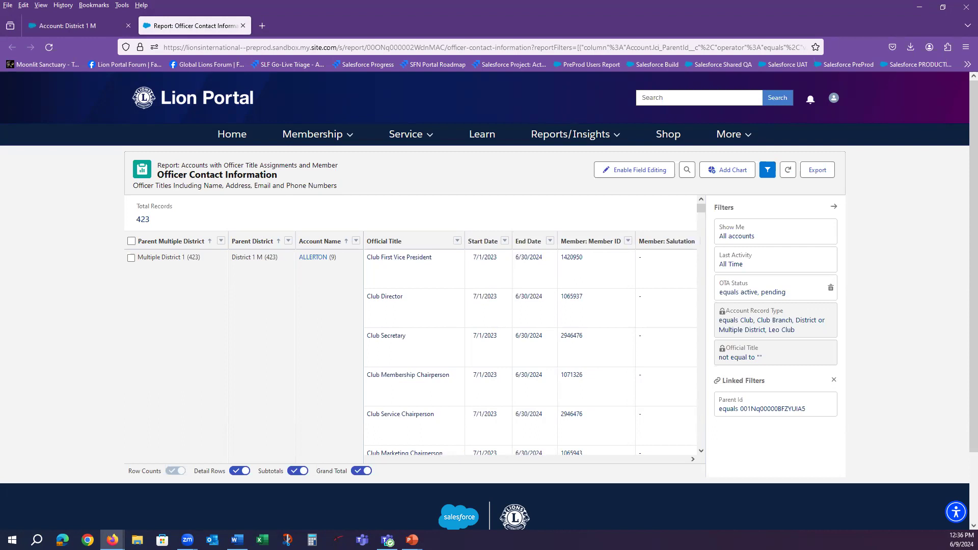
pyautogui.click(242, 25)
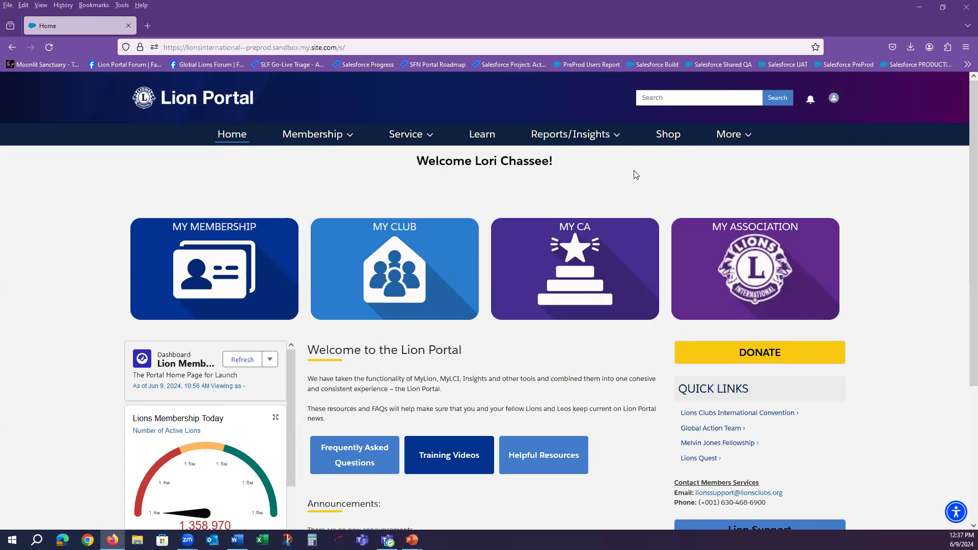
# Search the portal for 'multiple' and open the Multiple District 1 account (Lion ID 27596).
pyautogui.click(656, 98)
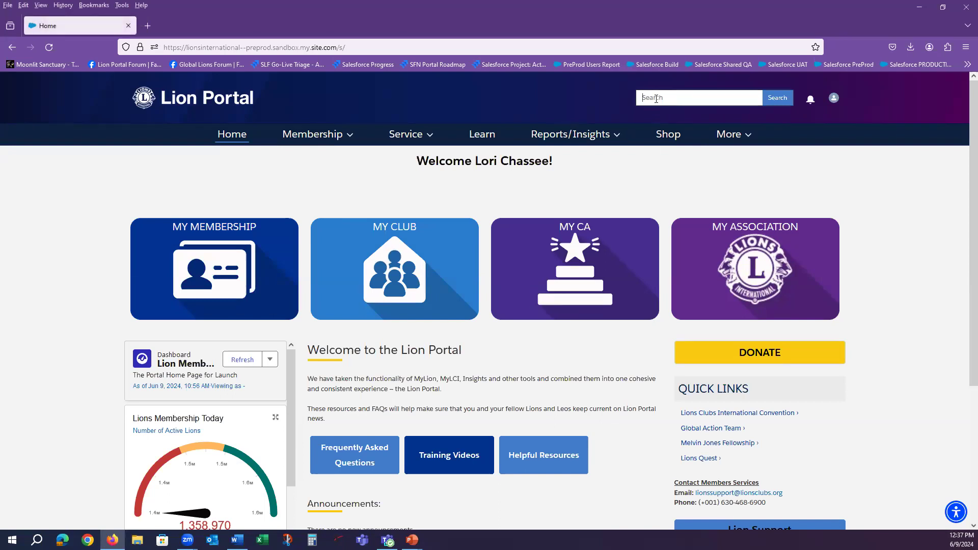
pyautogui.write('multiple')
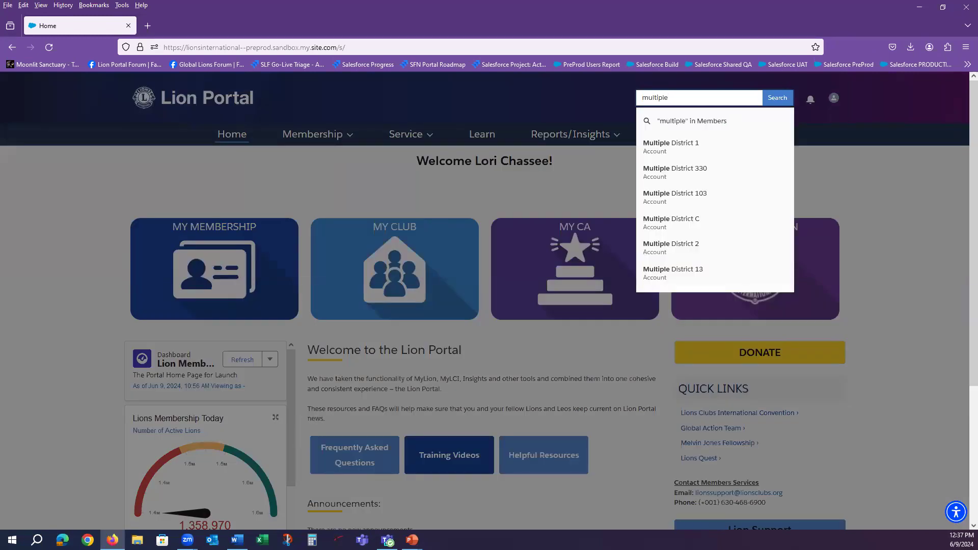
pyautogui.click(656, 148)
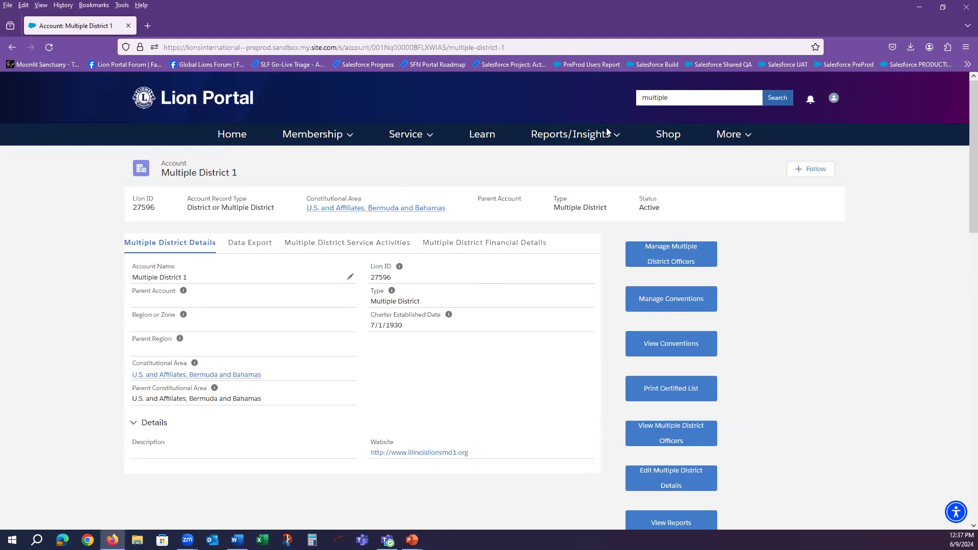
# From Multiple District 1's Data Export reports, open Officer Contact Information showing 3,290 records.
pyautogui.click(250, 248)
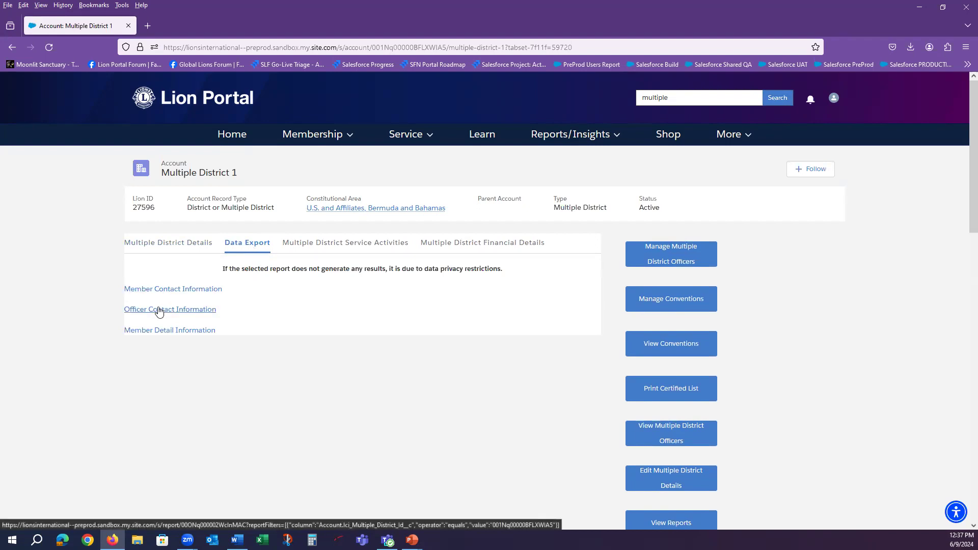
pyautogui.click(159, 309)
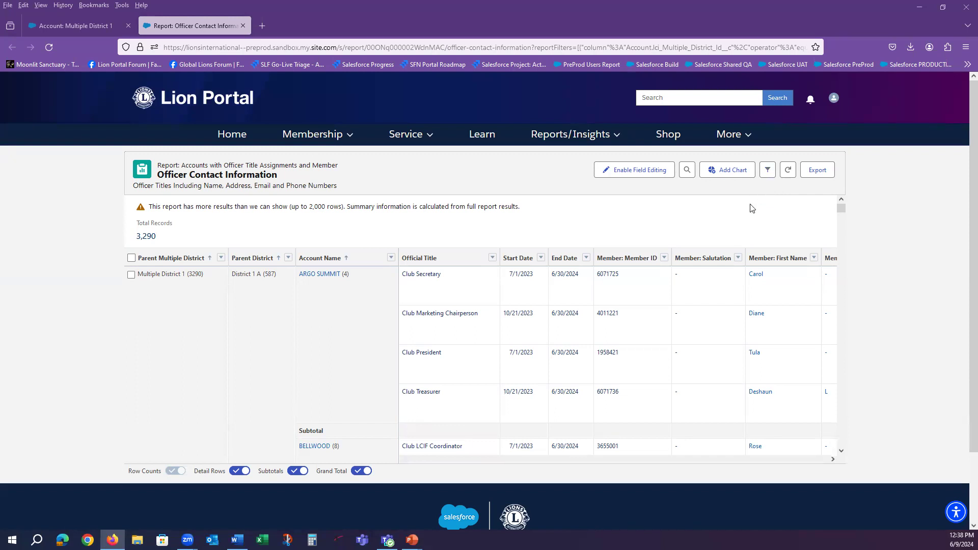
pyautogui.scroll(-5, 743, 271)
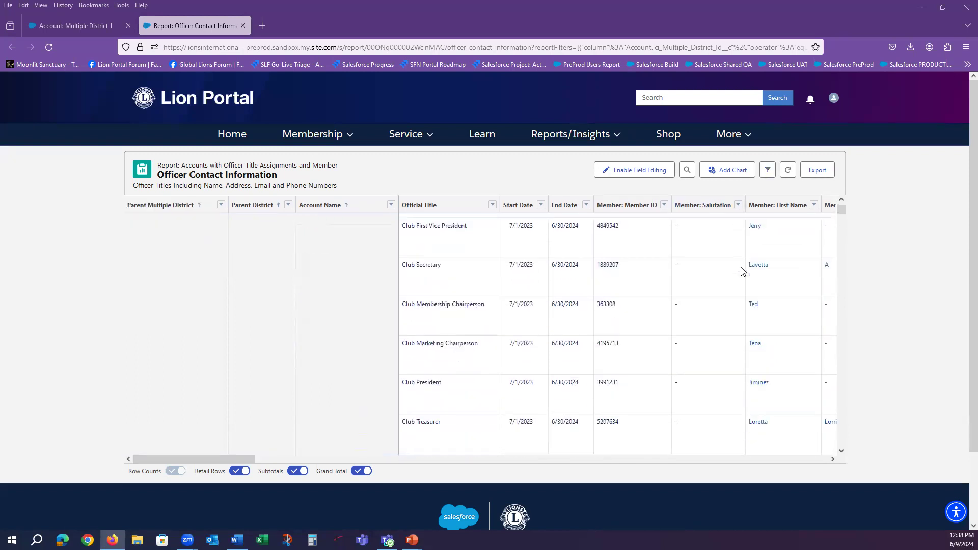
pyautogui.scroll(-6, 742, 271)
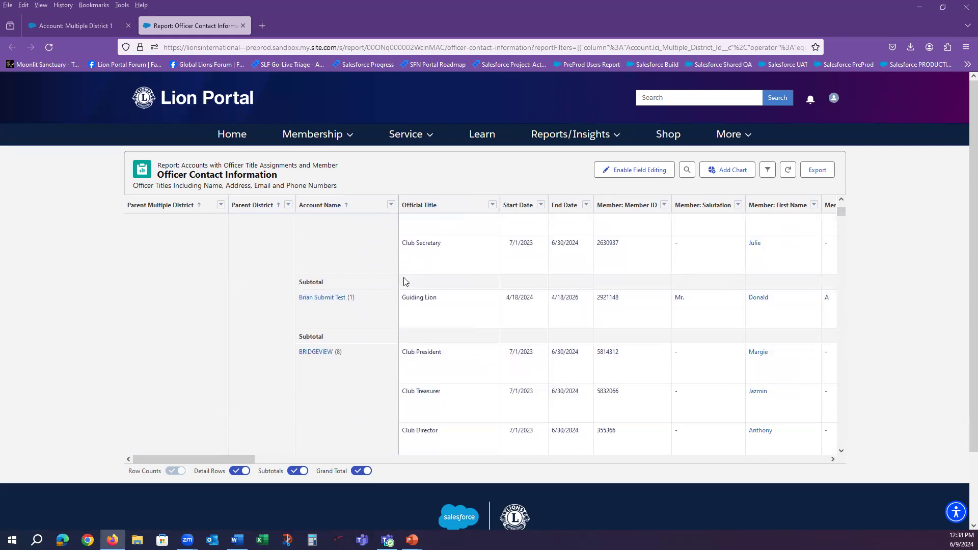
pyautogui.scroll(-8, 803, 304)
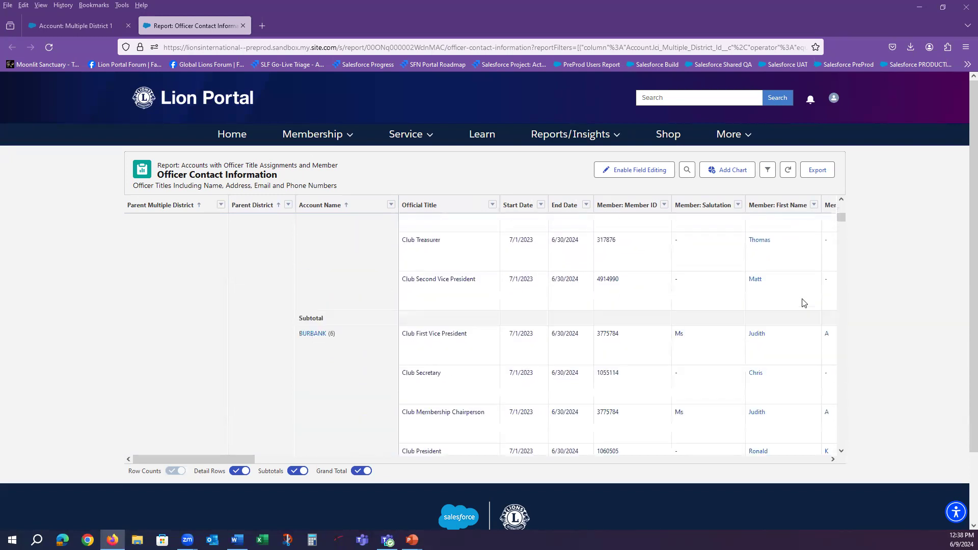
pyautogui.scroll(-10, 804, 303)
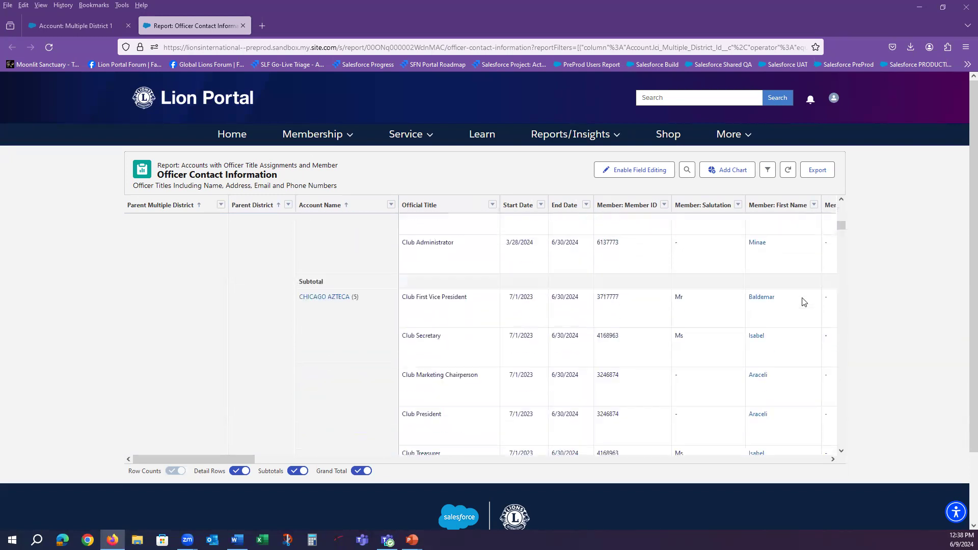
pyautogui.scroll(-10, 804, 303)
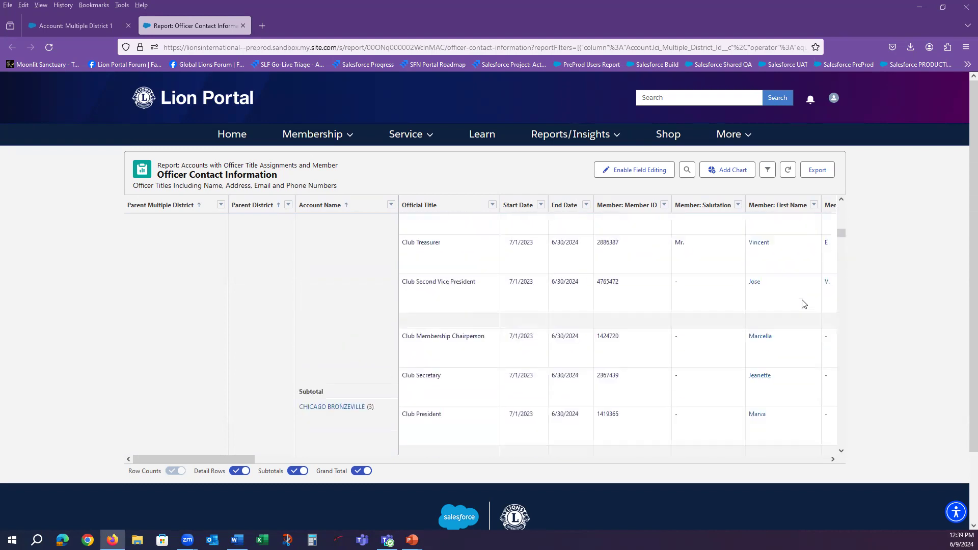
pyautogui.scroll(-5, 804, 303)
pyautogui.moveTo(839, 238); pyautogui.dragTo(825, 366)
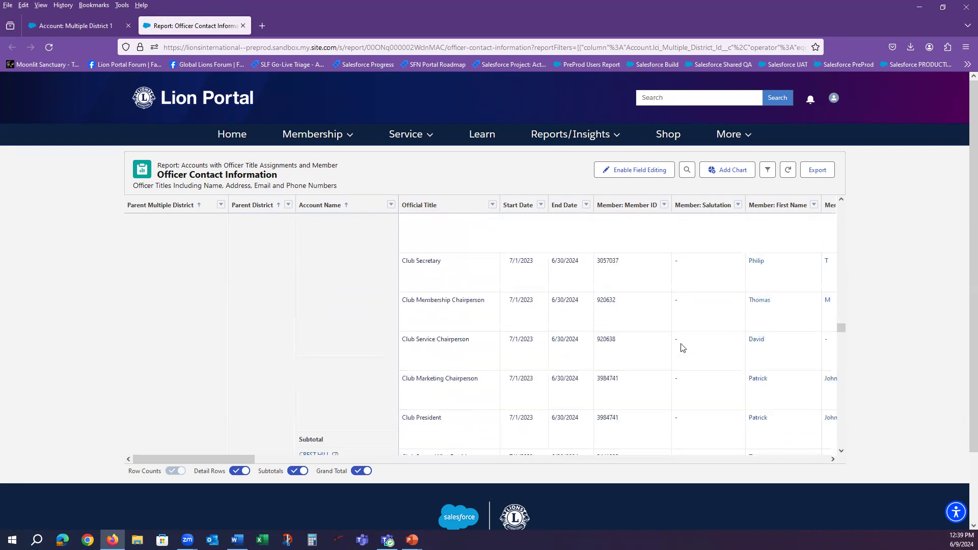
pyautogui.scroll(5, 682, 348)
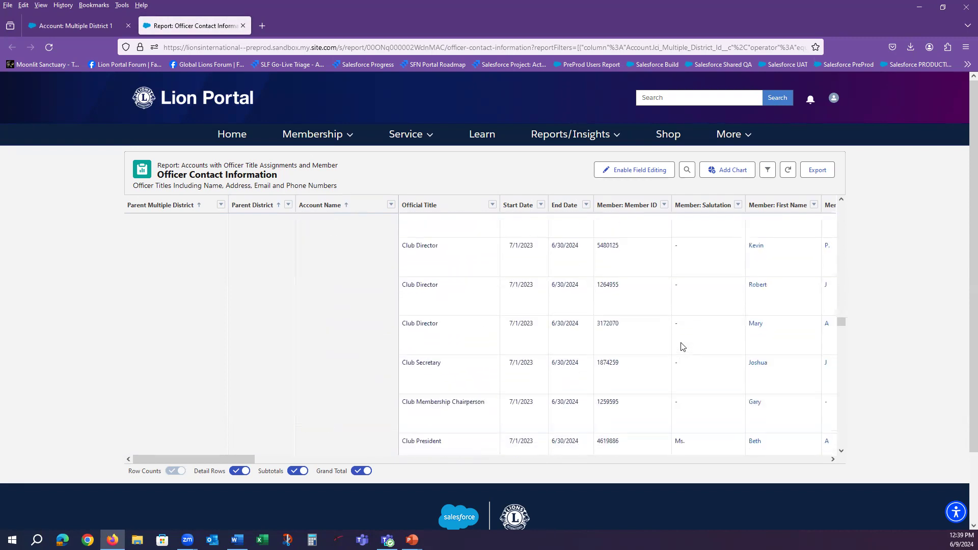
pyautogui.scroll(5, 683, 347)
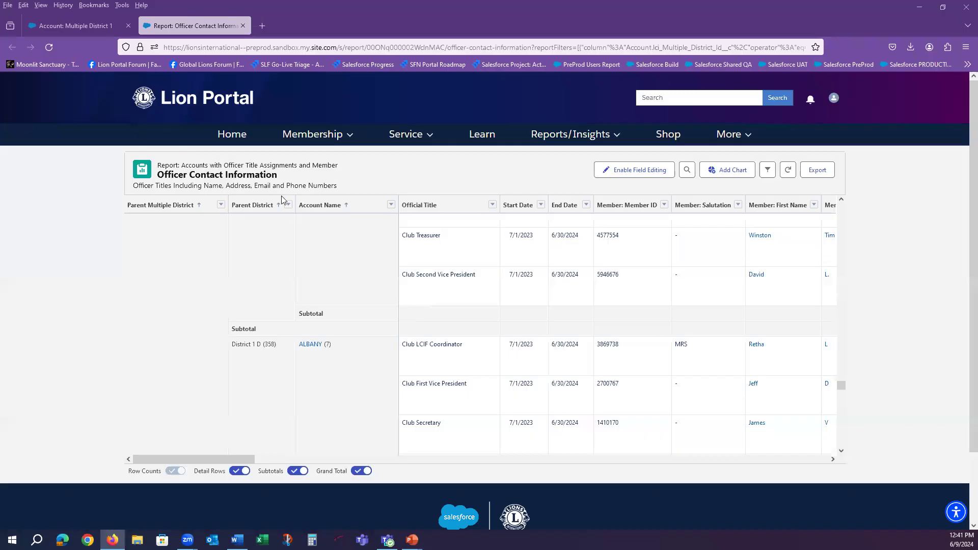
pyautogui.scroll(-3, 483, 255)
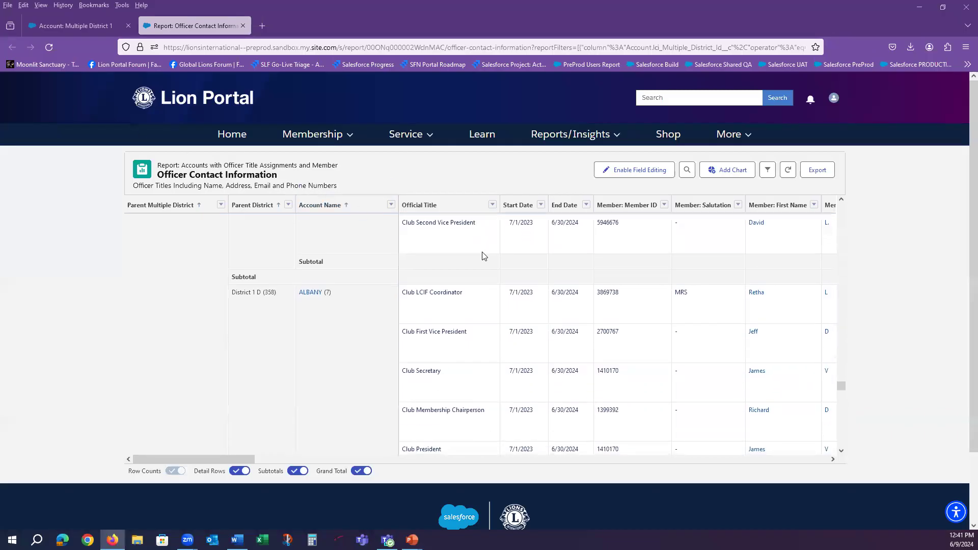
pyautogui.scroll(3, 509, 299)
pyautogui.scroll(-3, 507, 302)
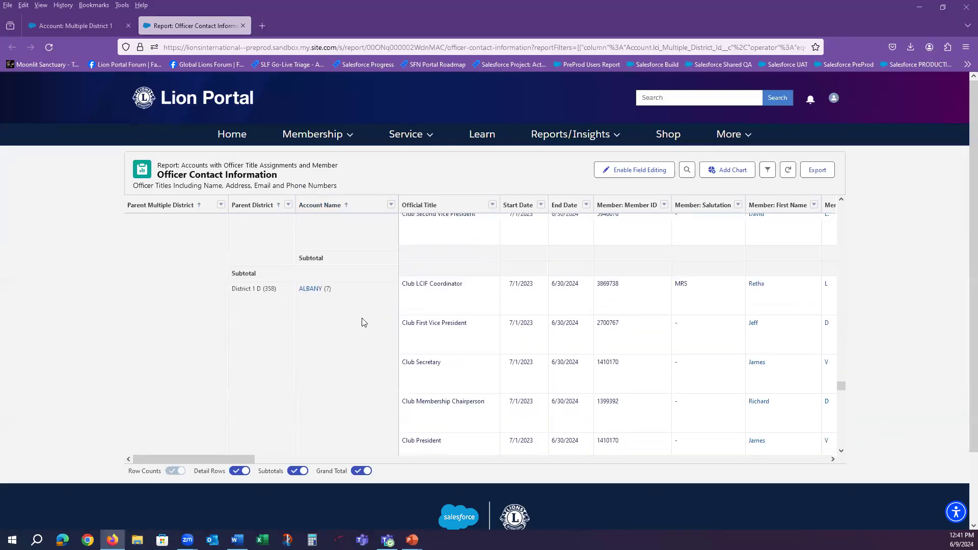